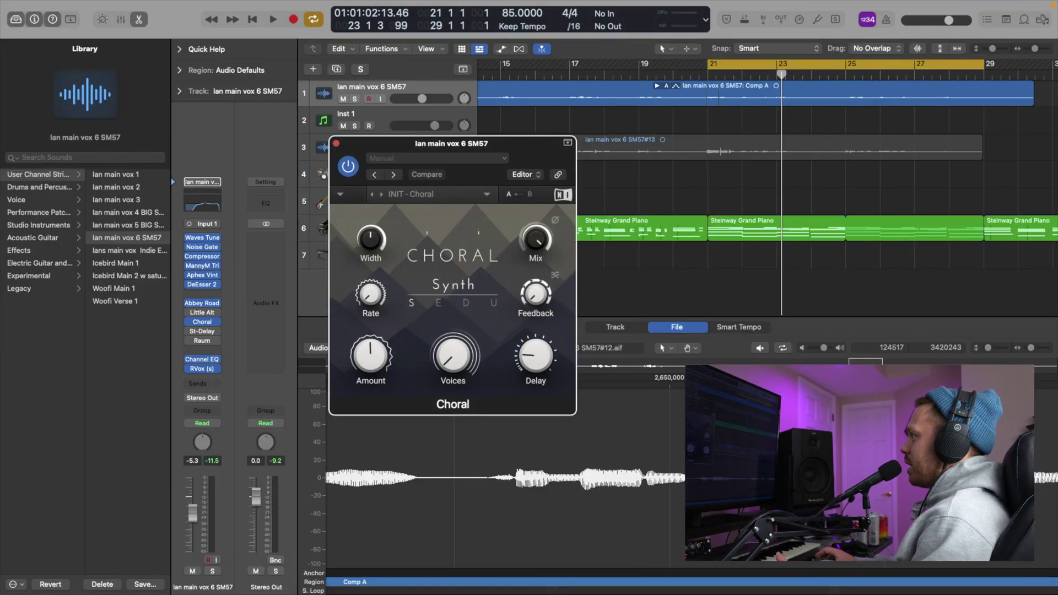
- Shift the Choral plugin window leftward so it covers the track area
{"action": "left_click_drag", "start_coordinate": [502, 152], "coordinate": [443, 160]}
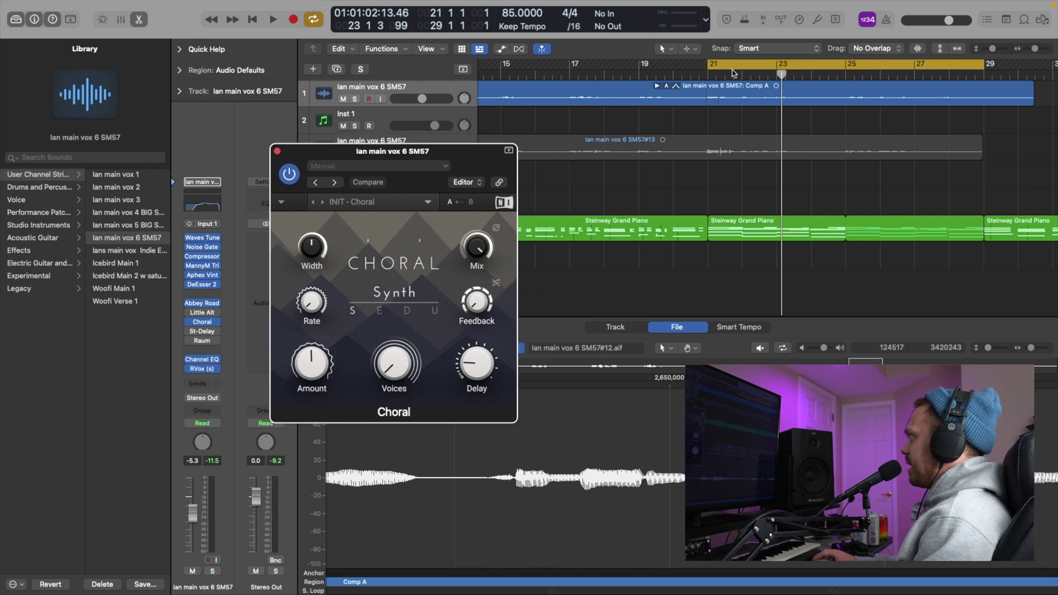
{"action": "left_click_drag", "start_coordinate": [436, 153], "coordinate": [424, 155]}
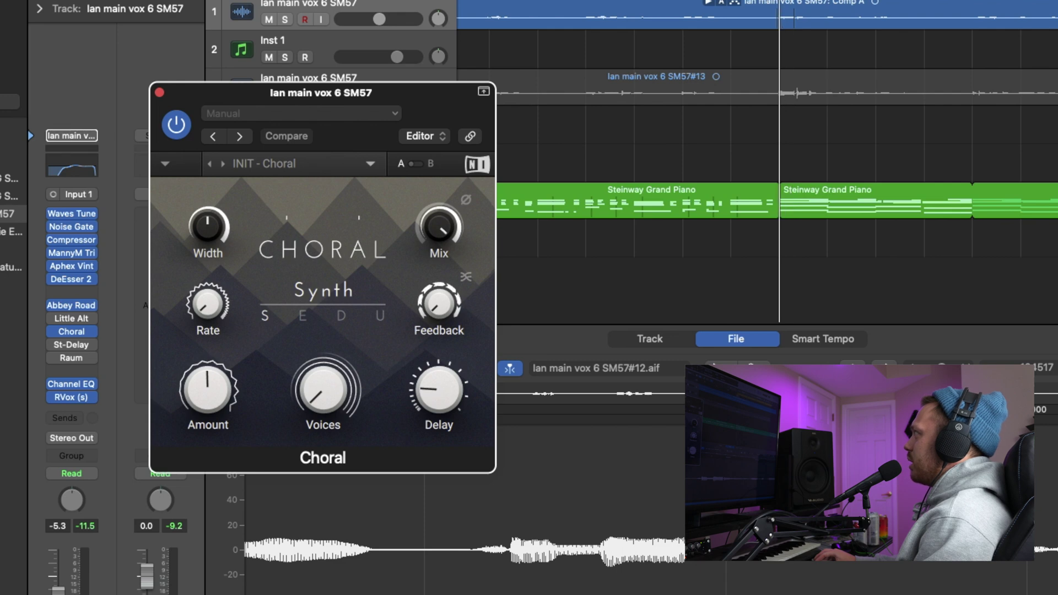
- Play the vocal and compare it dry by bypassing Choral, then re-enable the plugin
{"action": "key", "text": "space"}
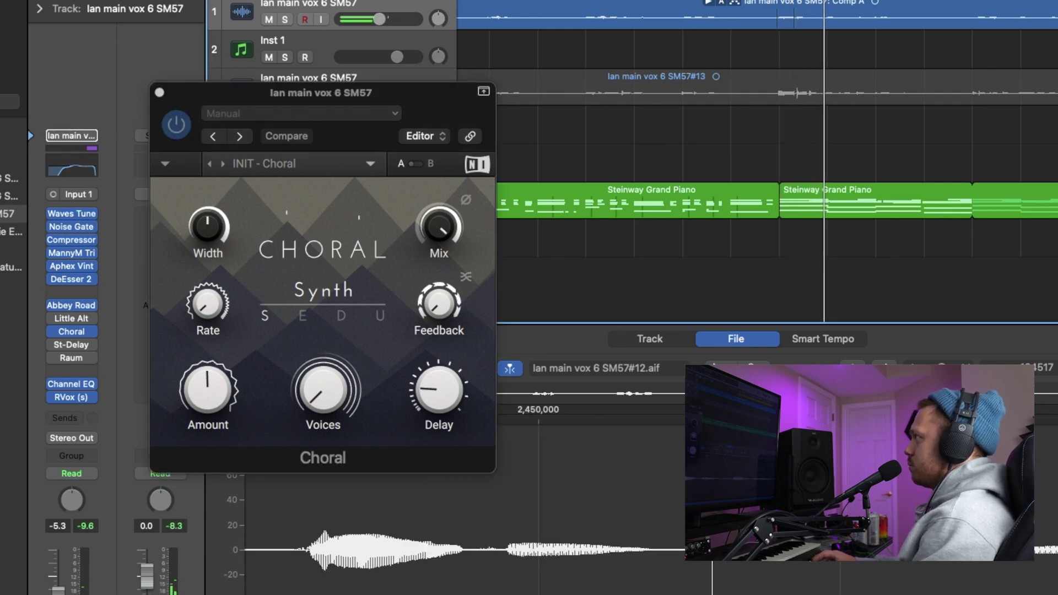
{"action": "left_click", "coordinate": [176, 128]}
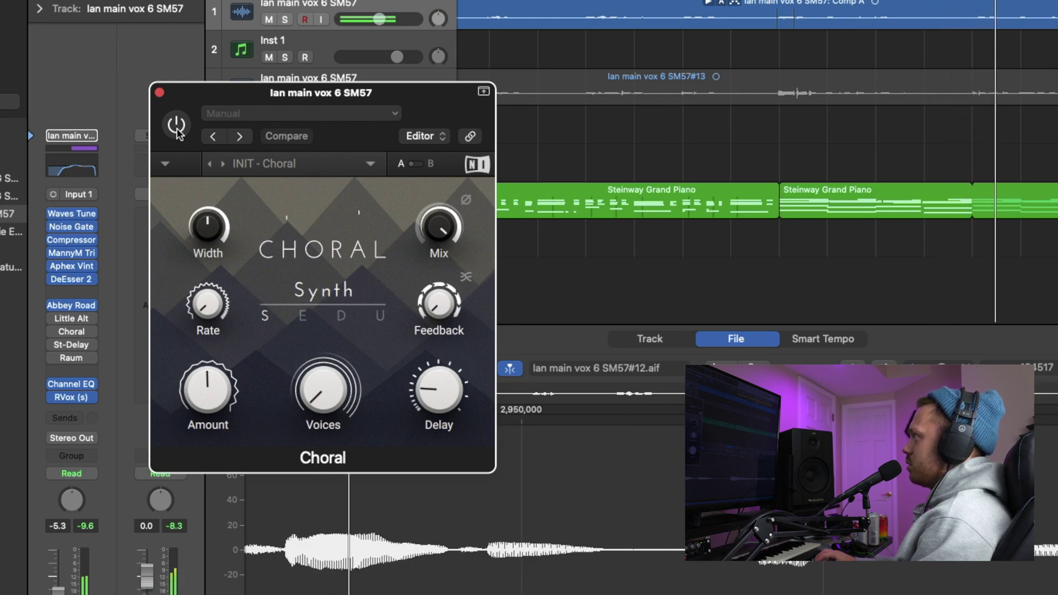
{"action": "left_click", "coordinate": [177, 133]}
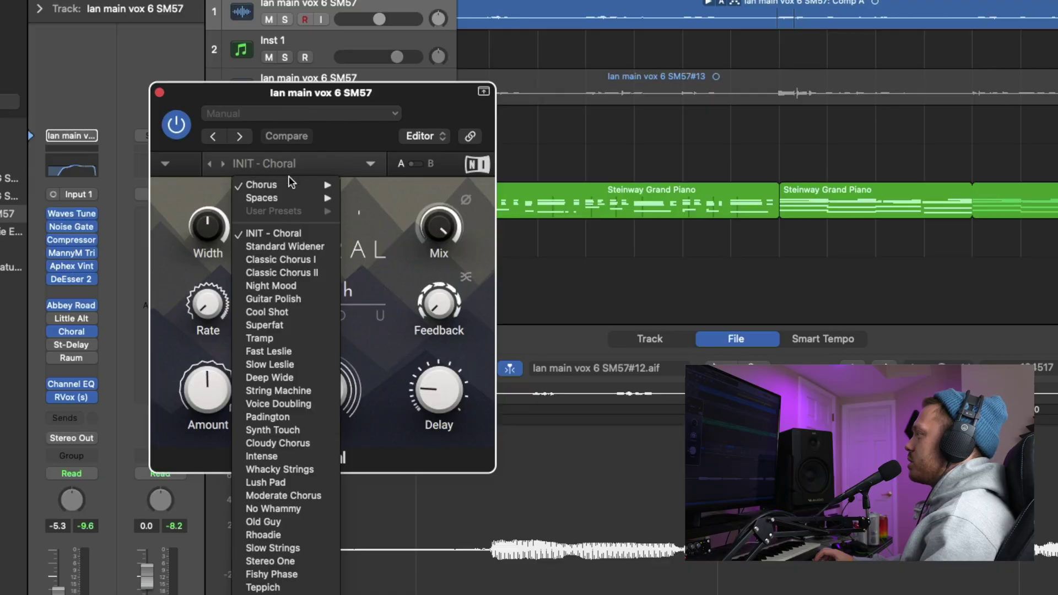
- Audition the Voice Doubling and Washy Verb presets, then load Chorus > Standard Widener
{"action": "mouse_move", "coordinate": [288, 183]}
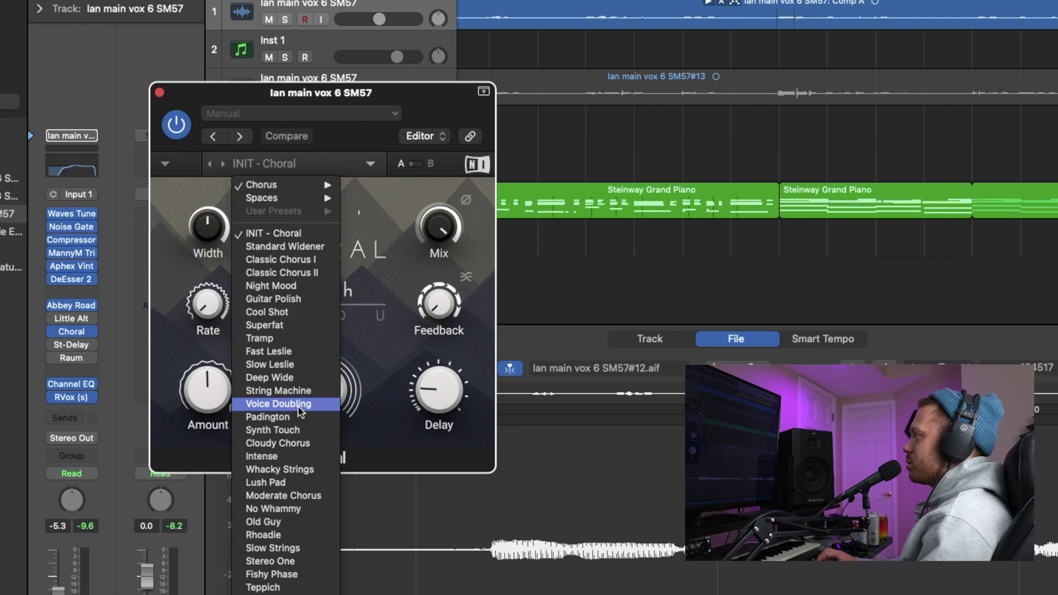
{"action": "left_click", "coordinate": [298, 405]}
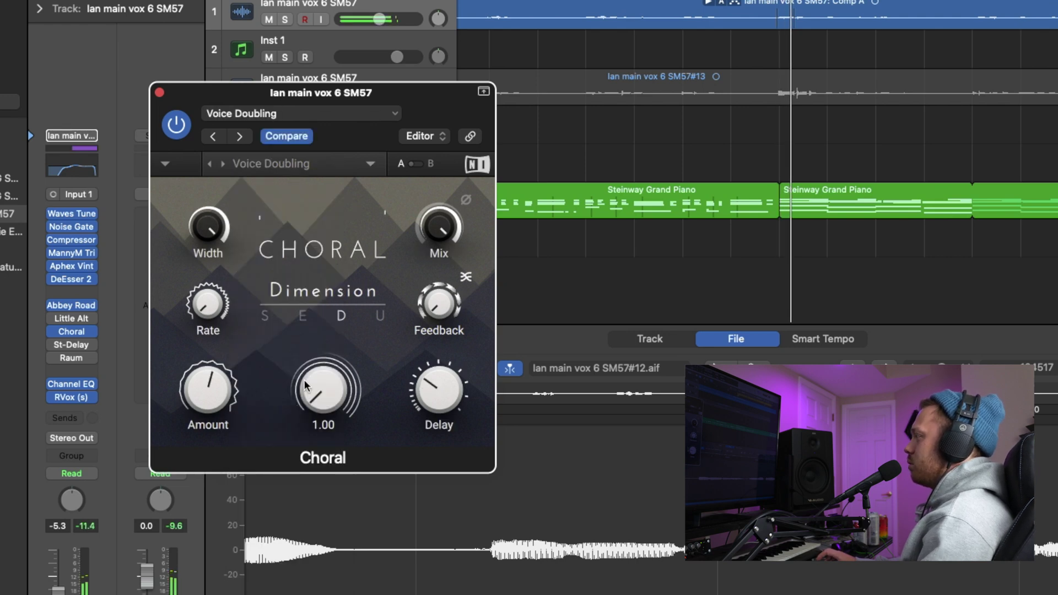
{"action": "left_click", "coordinate": [334, 163]}
{"action": "mouse_move", "coordinate": [308, 202]}
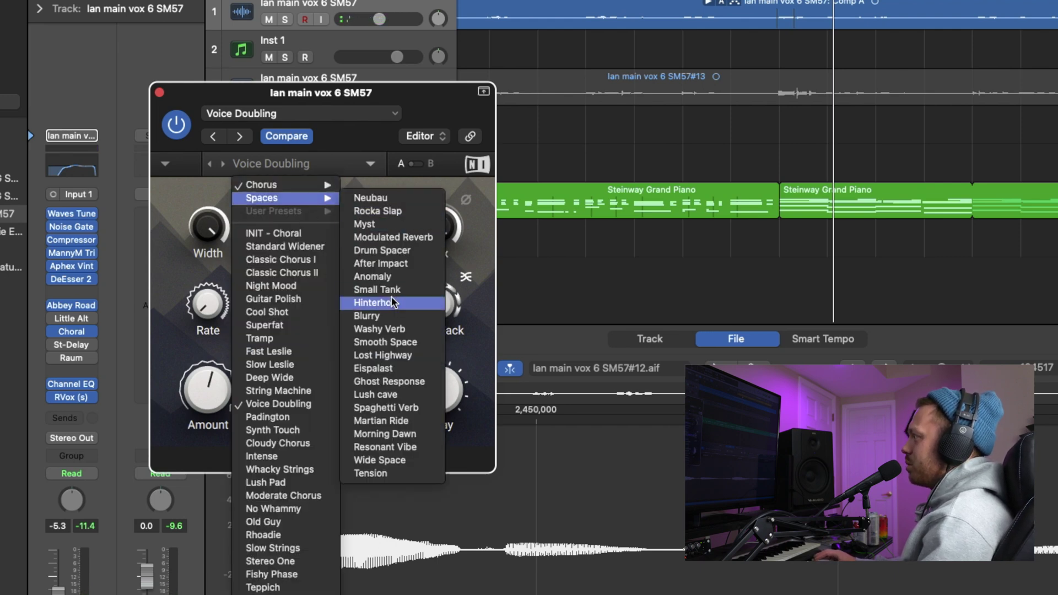
{"action": "left_click", "coordinate": [397, 328]}
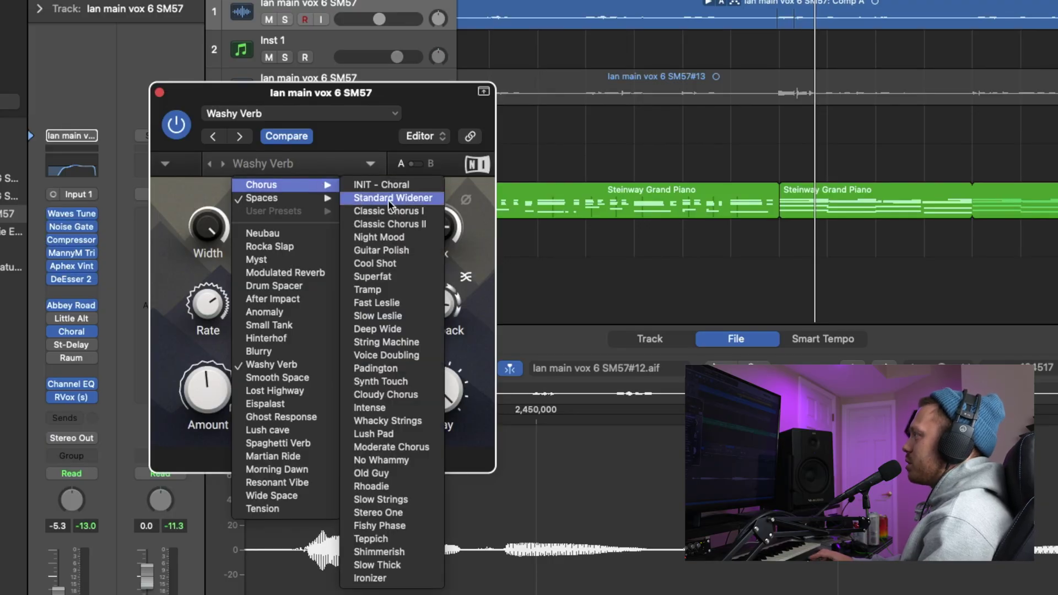
{"action": "left_click", "coordinate": [388, 198]}
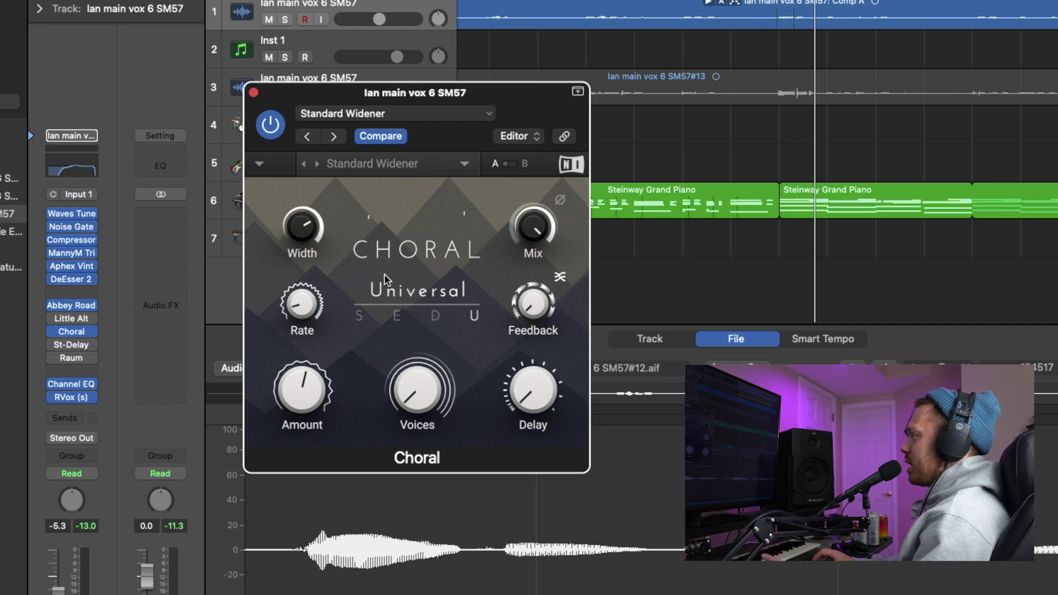
- Audition Choral's Synth, Ensemble and Dimension modes, ending on Universal mode
{"action": "left_click", "coordinate": [366, 314]}
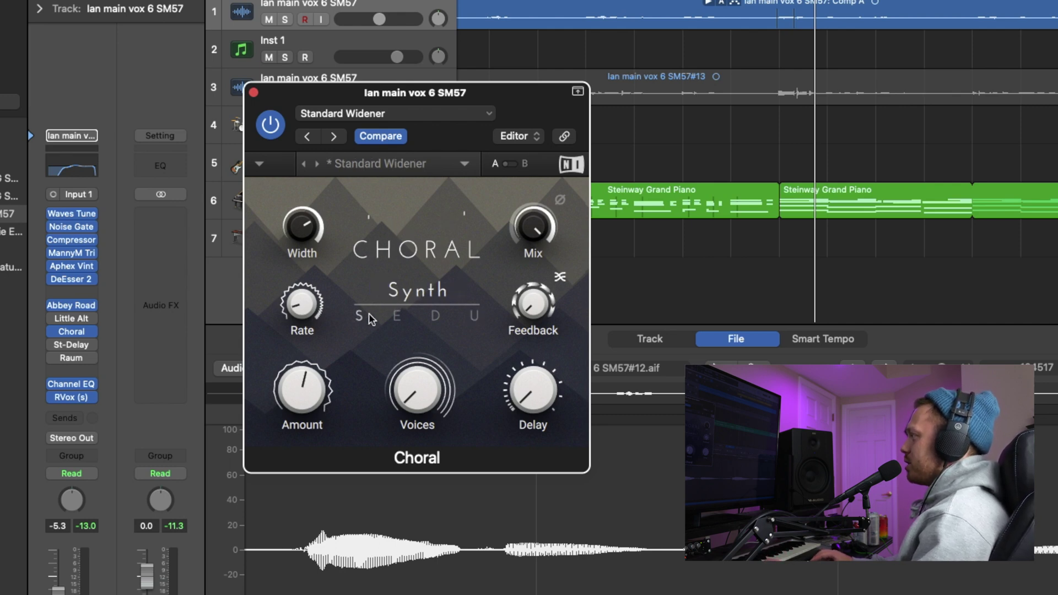
{"action": "left_click", "coordinate": [397, 318]}
{"action": "left_click", "coordinate": [435, 320]}
{"action": "left_click", "coordinate": [476, 319]}
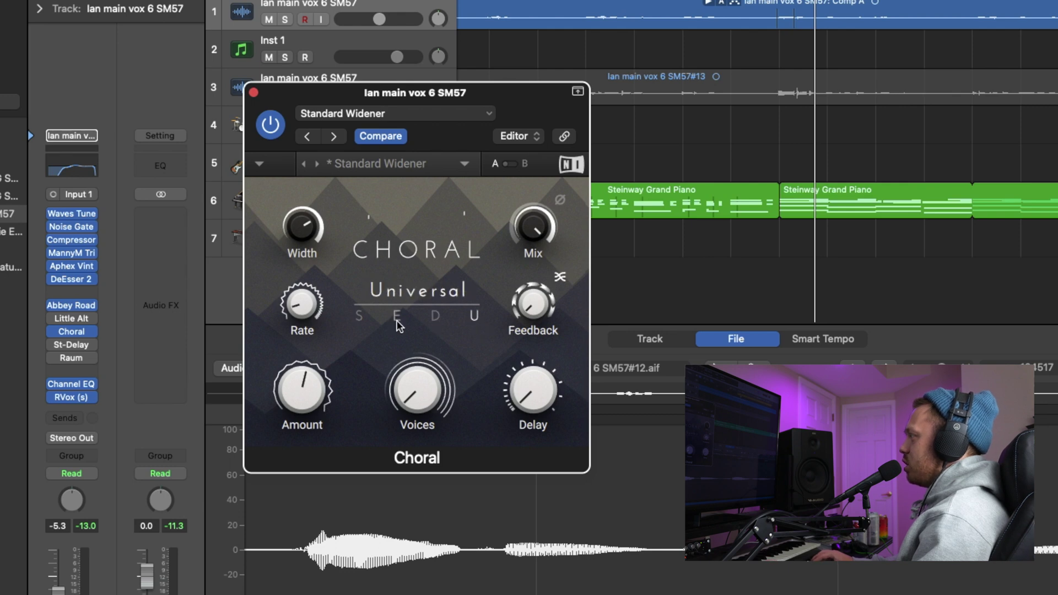
{"action": "left_click", "coordinate": [364, 317]}
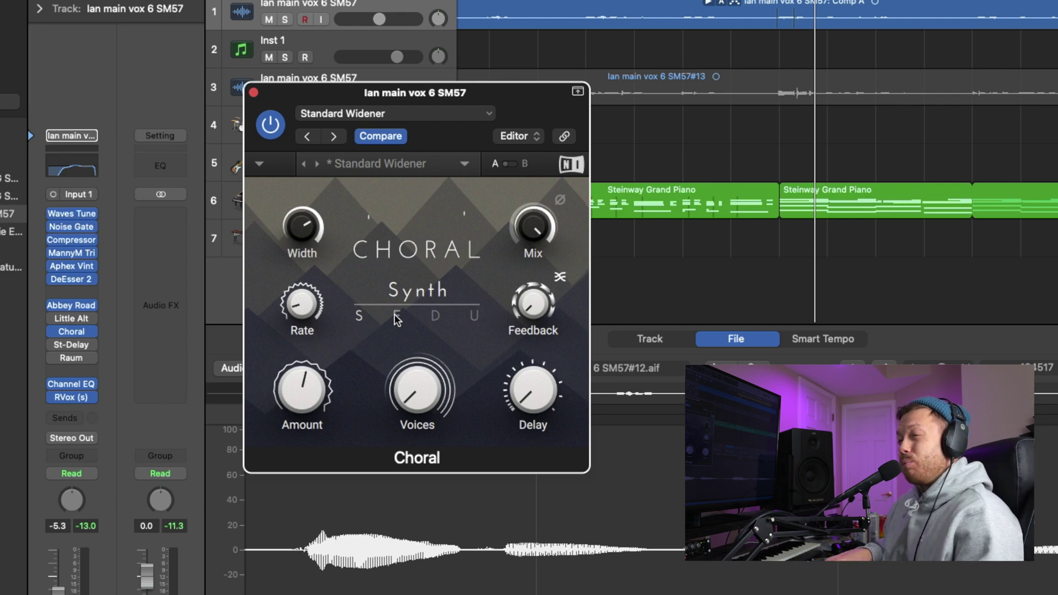
{"action": "left_click", "coordinate": [394, 313]}
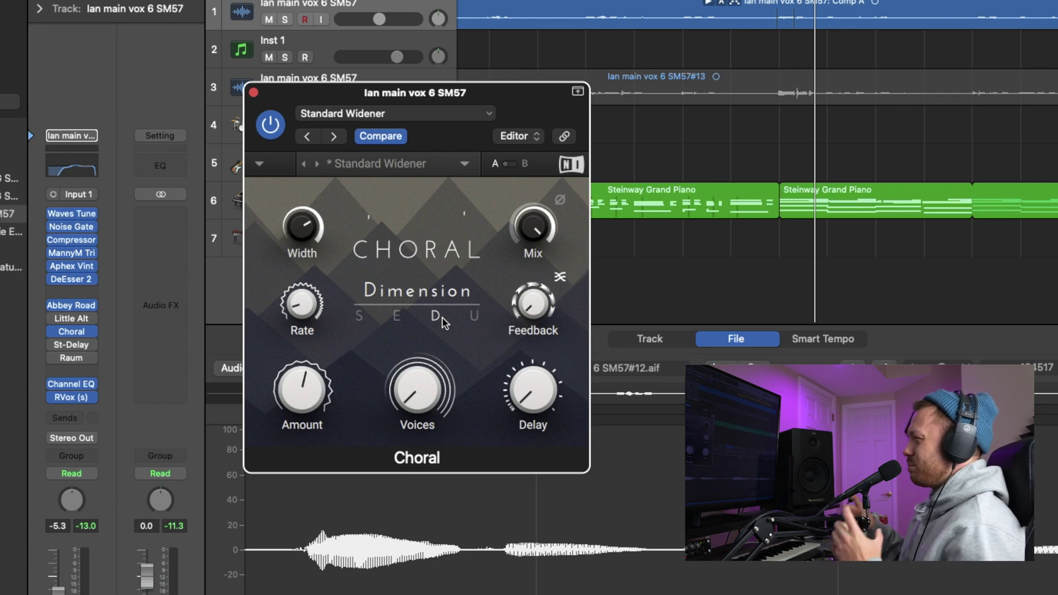
{"action": "left_click", "coordinate": [474, 317]}
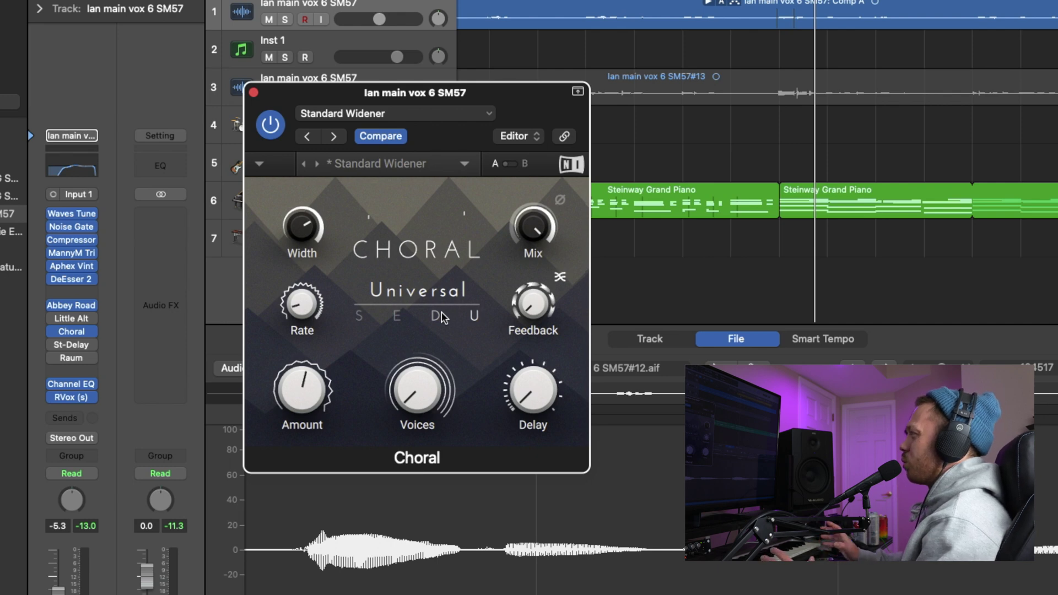
- Raise Width to 78.5% and bring the Choral Mix down to about 49.5%
{"action": "left_click_drag", "start_coordinate": [306, 246], "coordinate": [306, 233]}
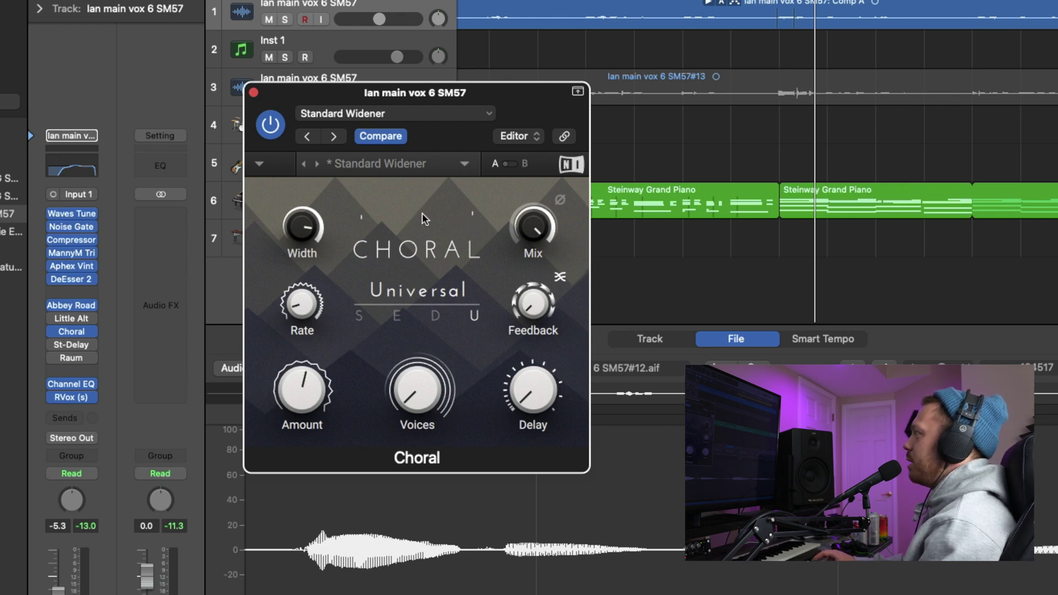
{"action": "mouse_move", "coordinate": [533, 227]}
{"action": "left_mouse_down"}
{"action": "mouse_move", "coordinate": [533, 240]}
{"action": "mouse_move", "coordinate": [533, 225]}
{"action": "left_mouse_up"}
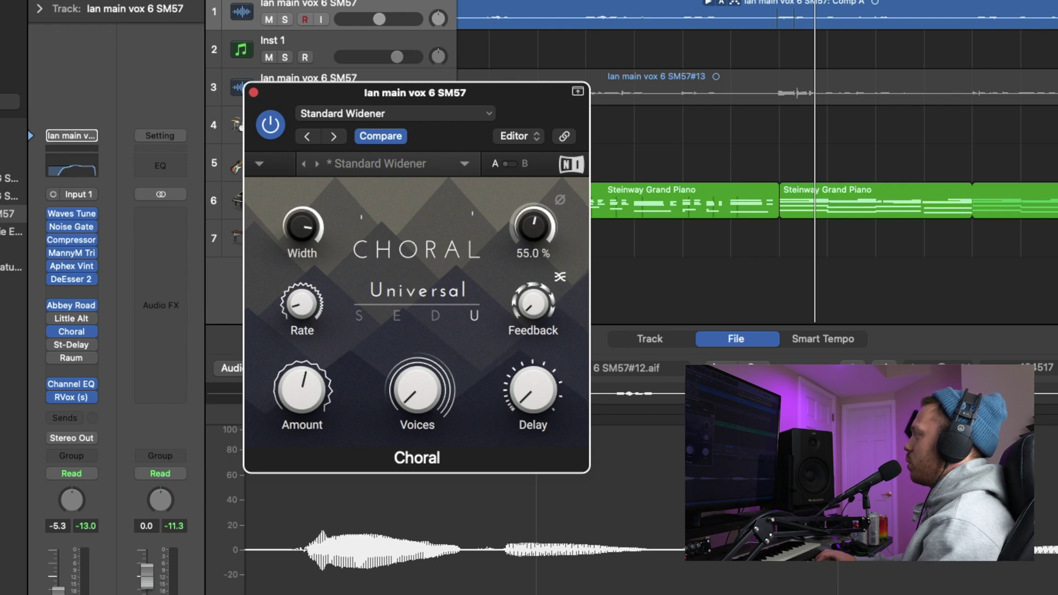
{"action": "left_click_drag", "start_coordinate": [533, 227], "coordinate": [534, 234]}
- While the vocal plays, sweep Rate up to 6.02 Hz, then back to about 4.79 Hz
{"action": "mouse_move", "coordinate": [303, 312]}
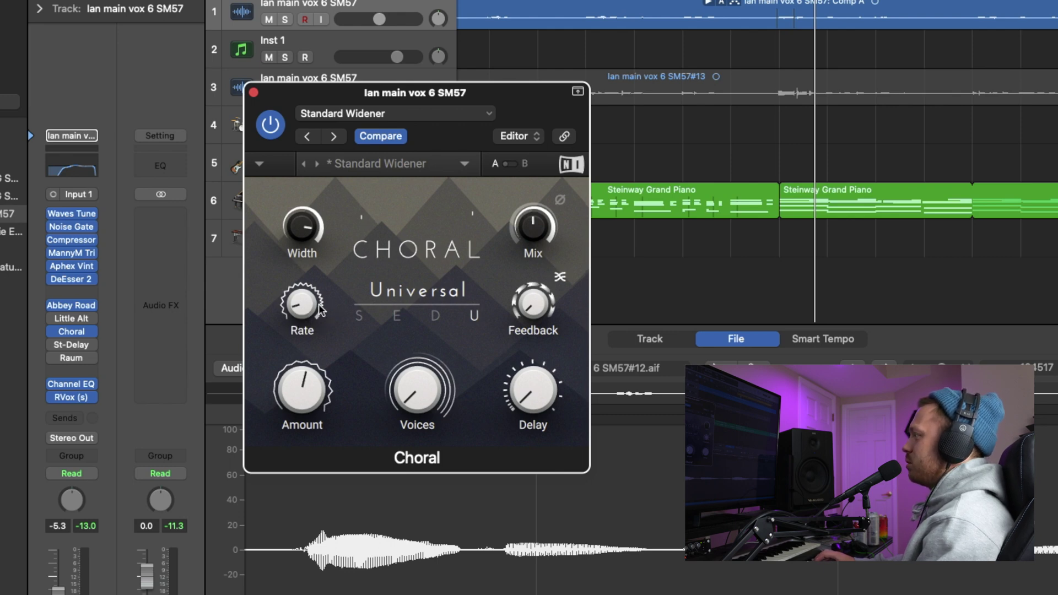
{"action": "key", "text": "space"}
{"action": "left_click_drag", "start_coordinate": [309, 312], "coordinate": [308, 276]}
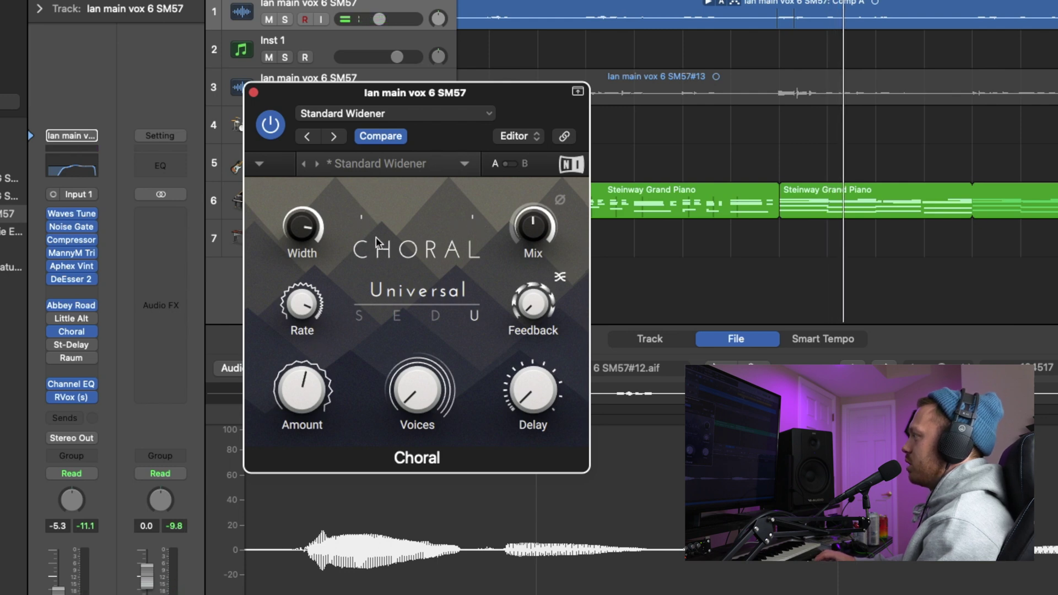
{"action": "mouse_move", "coordinate": [302, 304]}
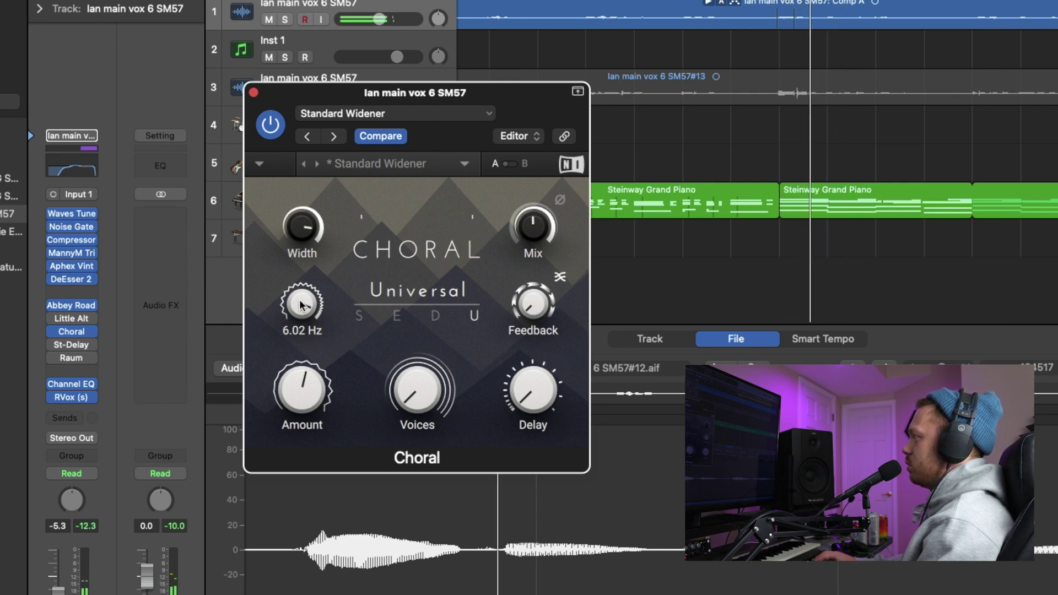
{"action": "left_click_drag", "start_coordinate": [302, 305], "coordinate": [314, 312]}
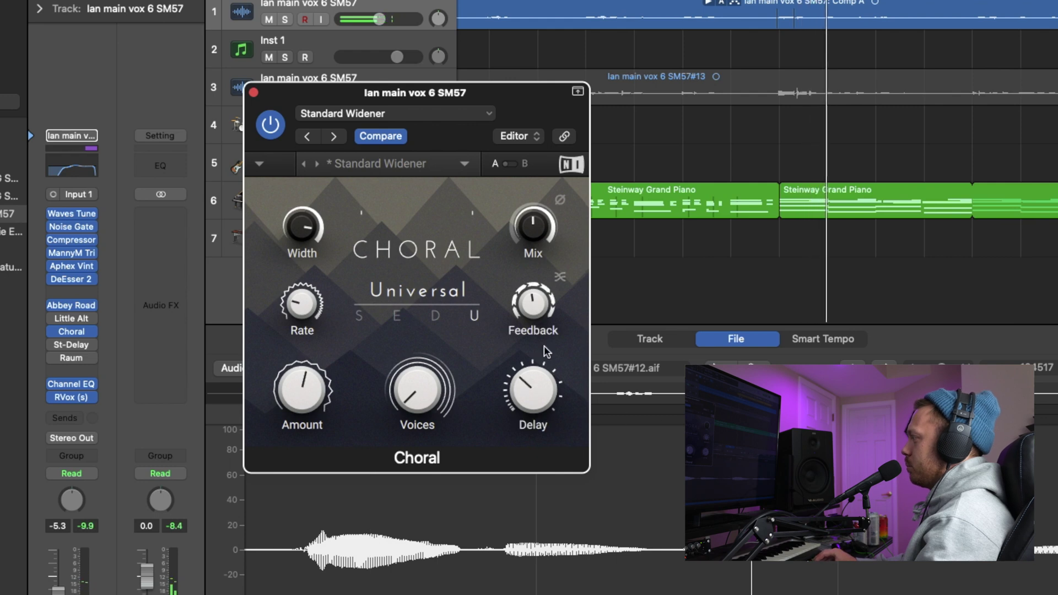
- Set Feedback to 56.5% and Delay to x 2.97, then push Feedback to about 73.7%
{"action": "left_click_drag", "start_coordinate": [556, 297], "coordinate": [557, 281]}
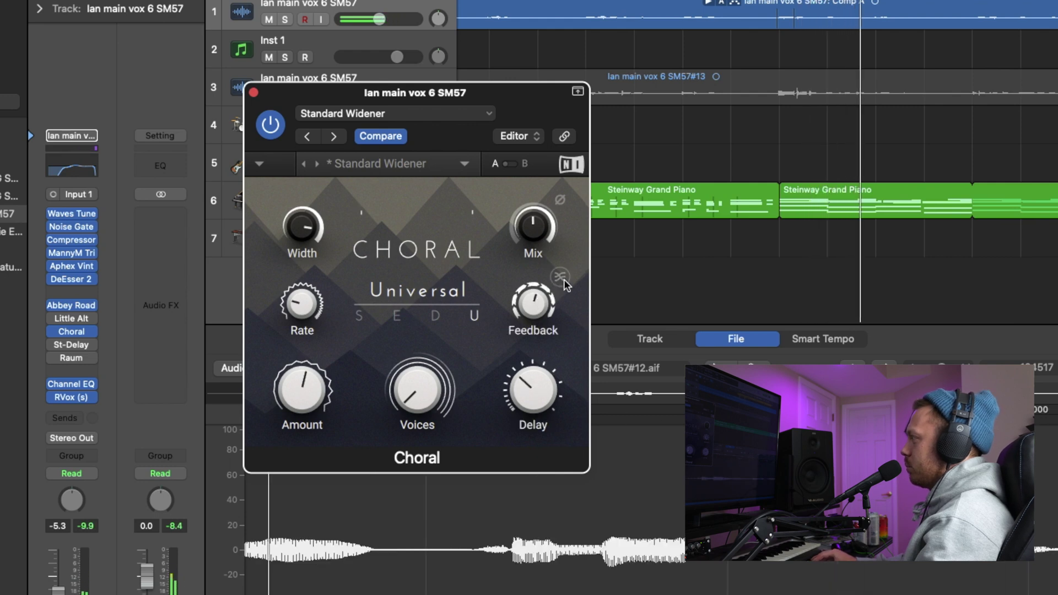
{"action": "left_click_drag", "start_coordinate": [533, 392], "coordinate": [534, 380]}
{"action": "left_click_drag", "start_coordinate": [523, 318], "coordinate": [574, 284]}
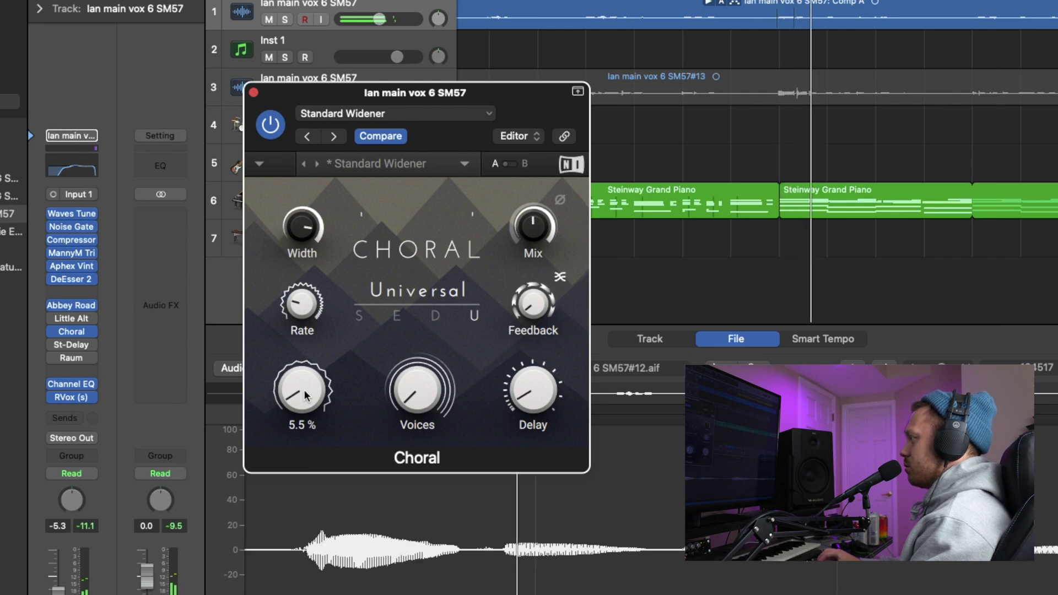
- Turn up the chorus Amount and raise Voices to about 2.48
{"action": "left_click_drag", "start_coordinate": [304, 394], "coordinate": [305, 352]}
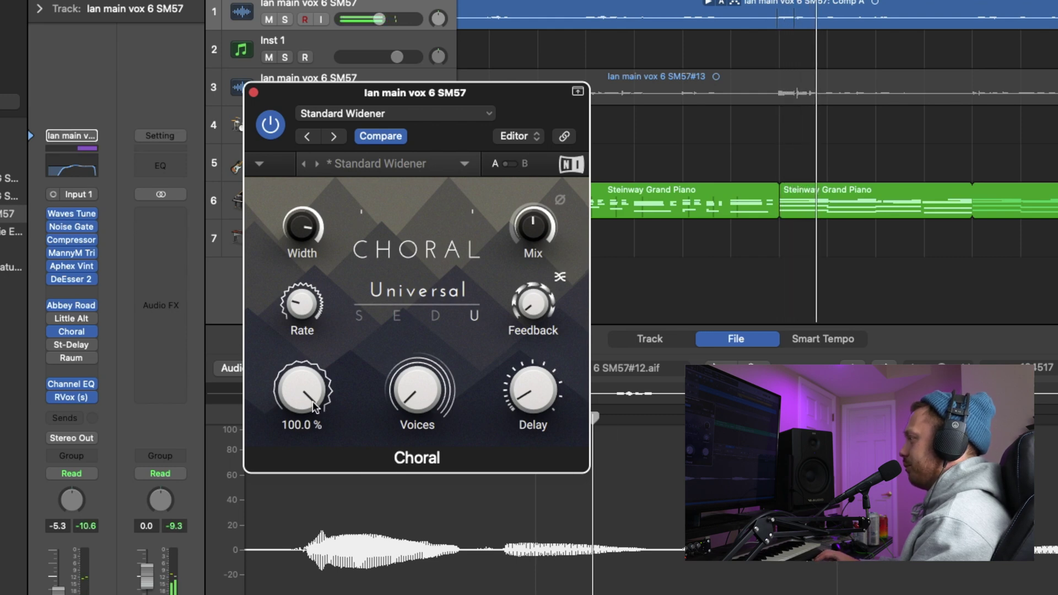
{"action": "left_click_drag", "start_coordinate": [417, 393], "coordinate": [418, 386]}
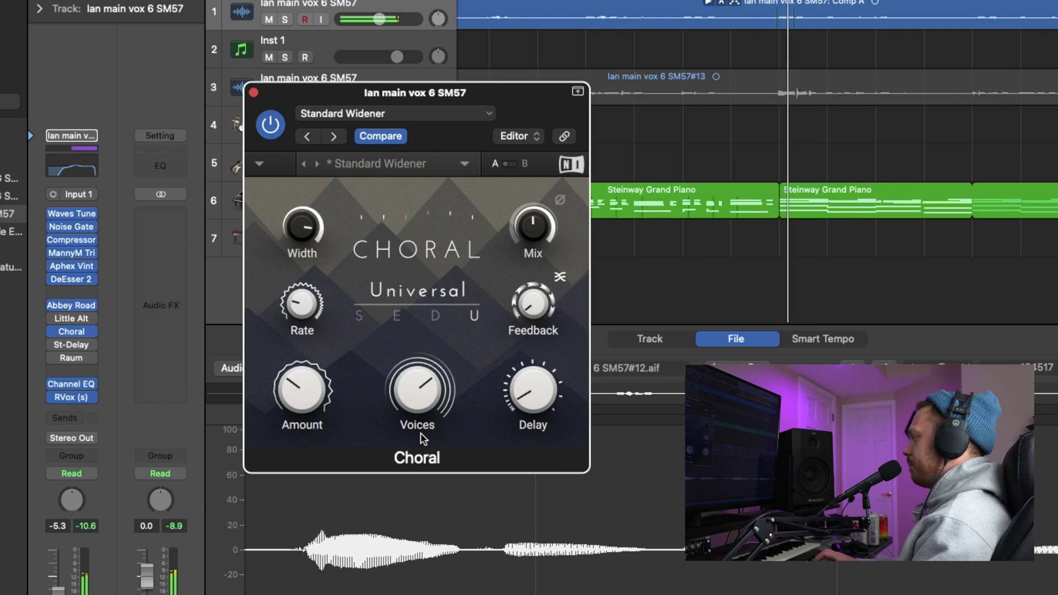
{"action": "mouse_move", "coordinate": [414, 396]}
{"action": "scroll", "coordinate": [414, 396], "scroll_direction": "up", "scroll_amount": 2}
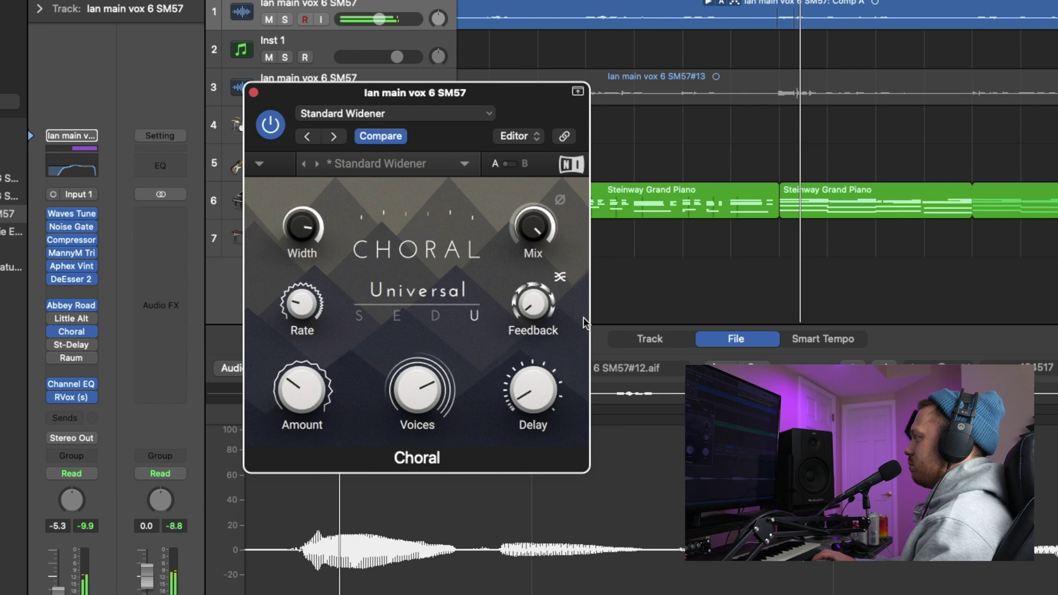
- Fine-tune the Amount knob to about 41.5%
{"action": "mouse_move", "coordinate": [310, 405]}
{"action": "scroll", "coordinate": [311, 405], "scroll_direction": "up", "scroll_amount": 4}
{"action": "scroll", "coordinate": [311, 405], "scroll_direction": "down", "scroll_amount": 1}
- Bring the modulation Rate down to 0.42 Hz
{"action": "mouse_move", "coordinate": [302, 305]}
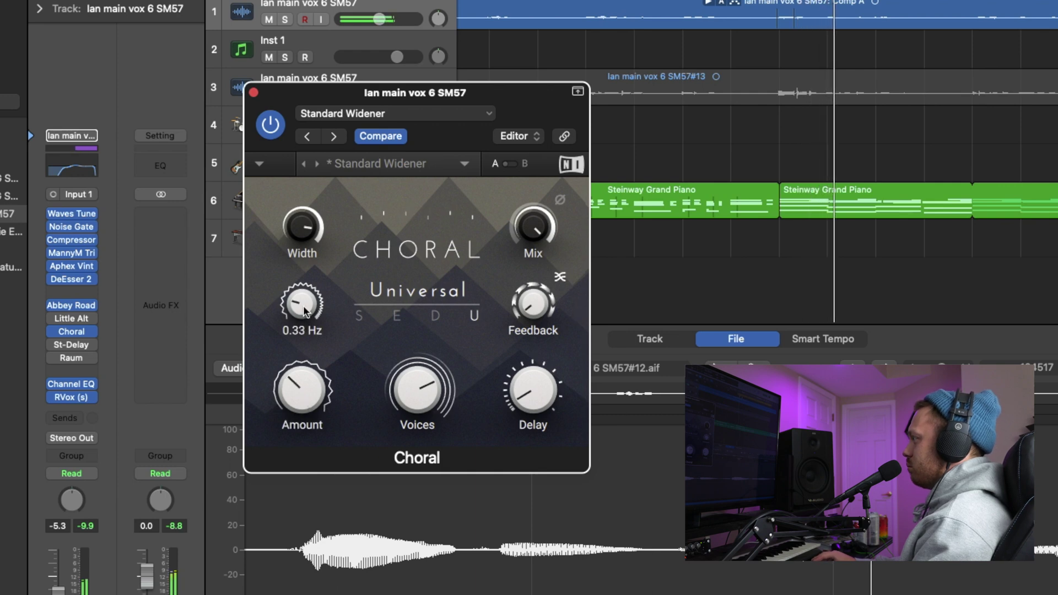
{"action": "scroll", "coordinate": [302, 304], "scroll_direction": "down", "scroll_amount": 1}
{"action": "scroll", "coordinate": [310, 406], "scroll_direction": "up", "scroll_amount": 10}
{"action": "scroll", "coordinate": [418, 391], "scroll_direction": "down", "scroll_amount": 7}
{"action": "scroll", "coordinate": [418, 390], "scroll_direction": "down", "scroll_amount": 4}
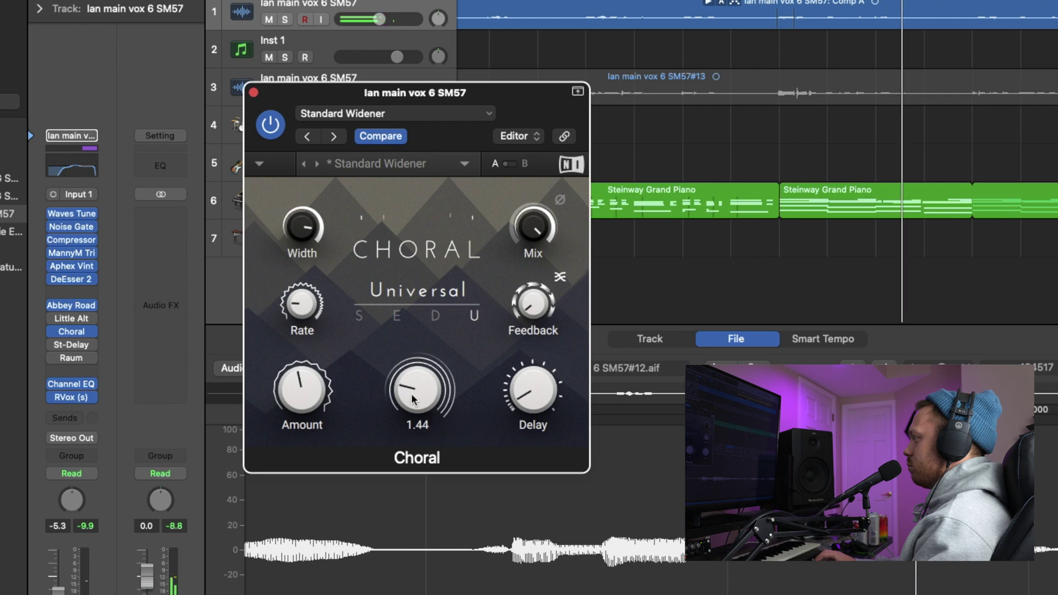
{"action": "scroll", "coordinate": [533, 231], "scroll_direction": "down", "scroll_amount": 15}
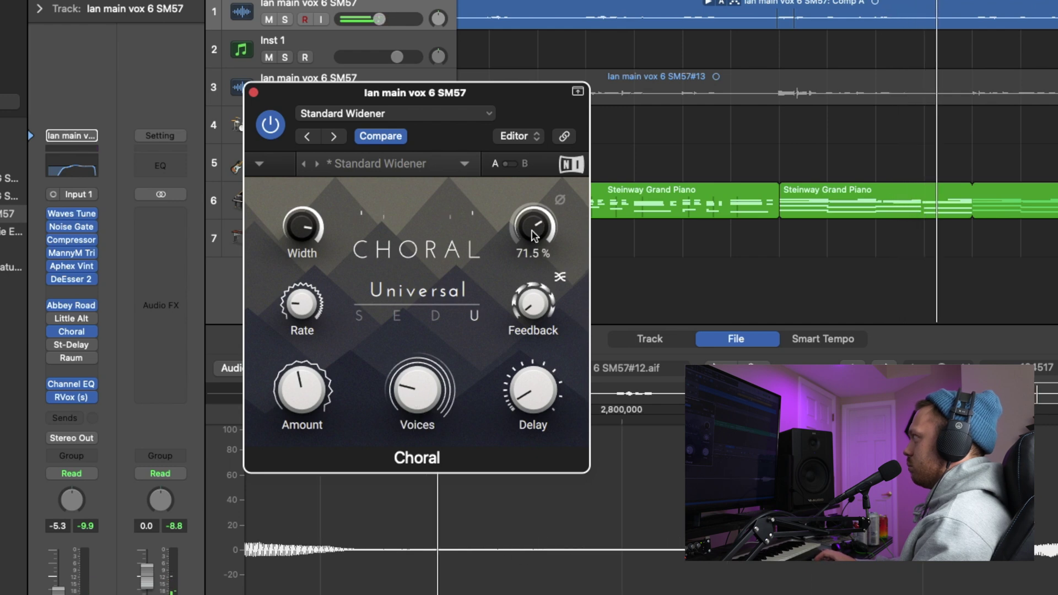
{"action": "scroll", "coordinate": [530, 230], "scroll_direction": "down", "scroll_amount": 1}
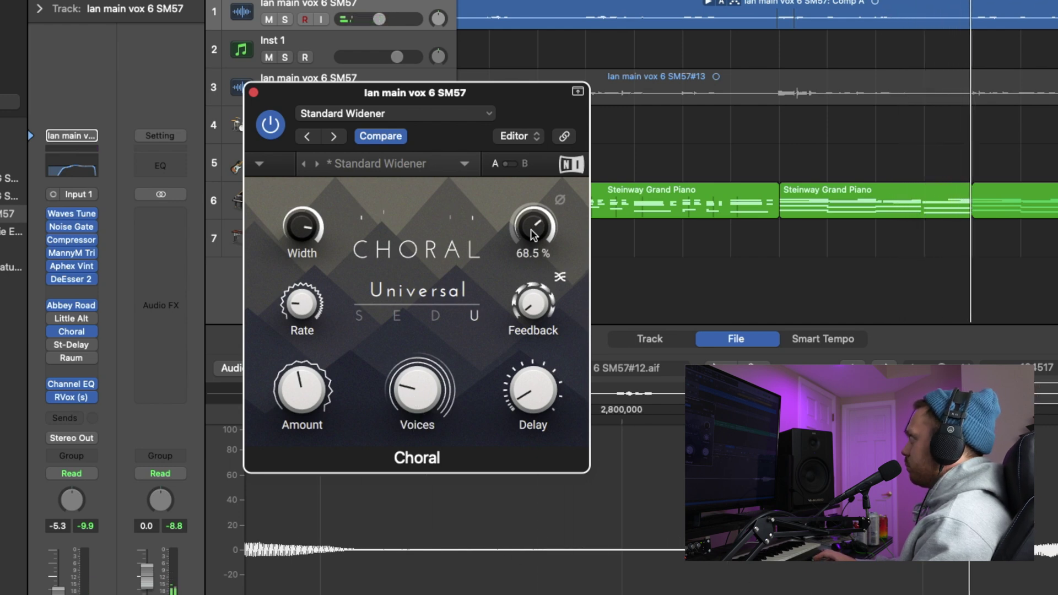
{"action": "scroll", "coordinate": [530, 230], "scroll_direction": "down", "scroll_amount": 10}
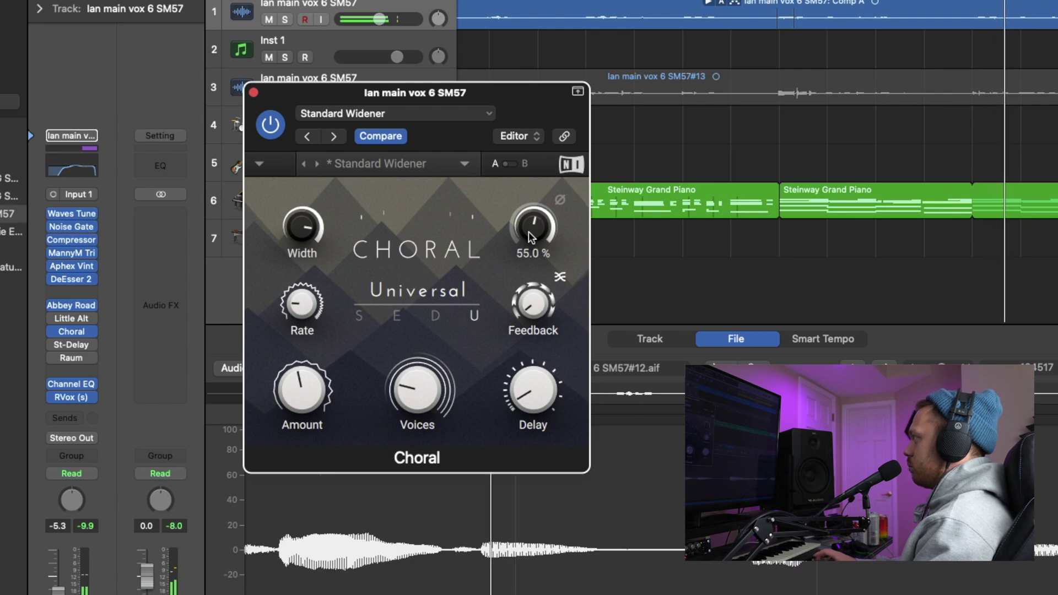
{"action": "scroll", "coordinate": [528, 230], "scroll_direction": "up", "scroll_amount": 5}
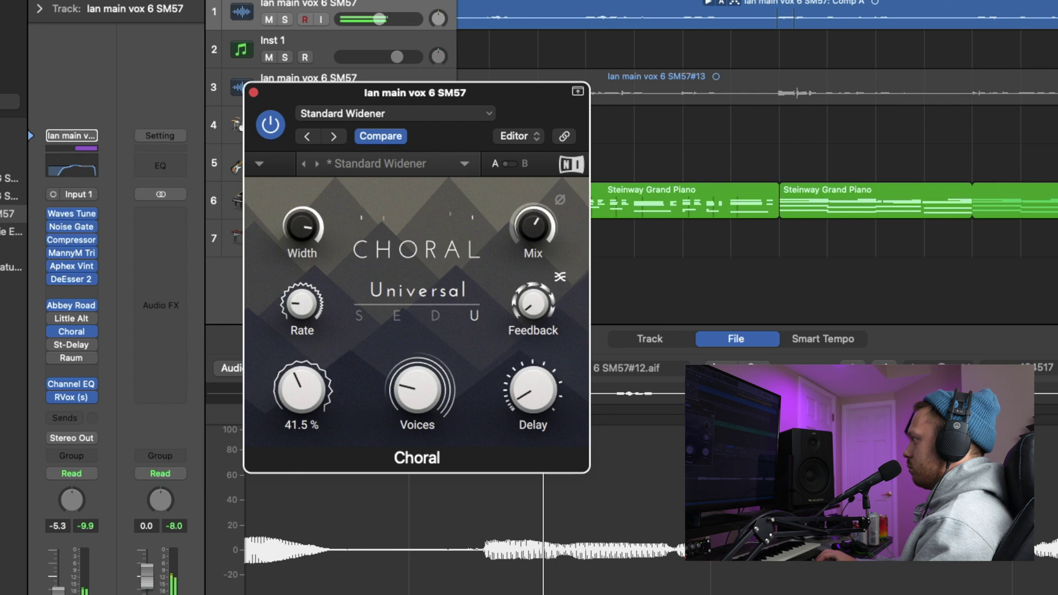
{"action": "scroll", "coordinate": [306, 305], "scroll_direction": "up", "scroll_amount": 4}
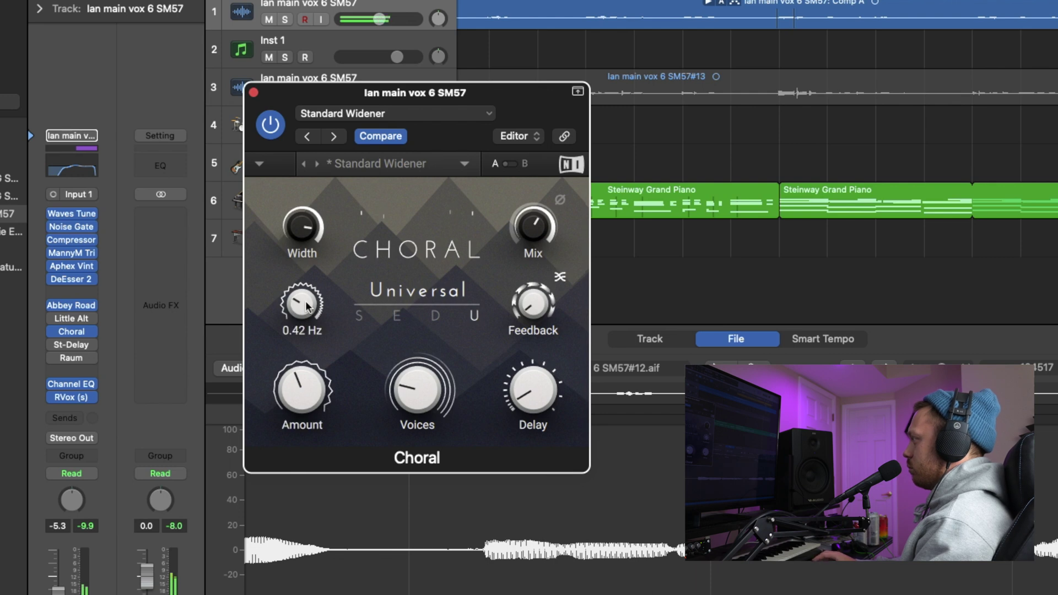